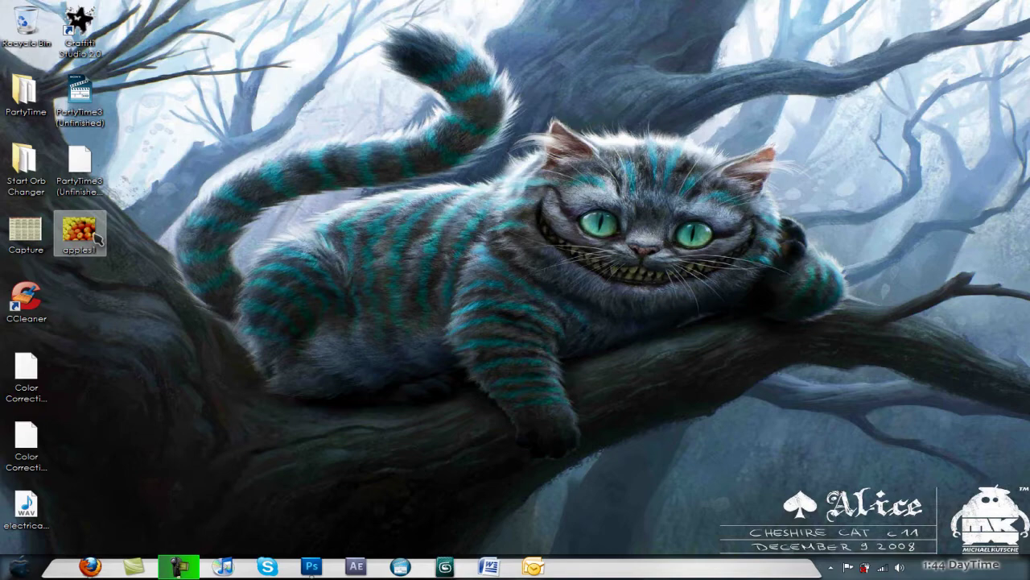
# Step: Preview apples1.jpg, open it in Photoshop, and duplicate Background into a Background copy layer
pyautogui.doubleClick(97, 236)
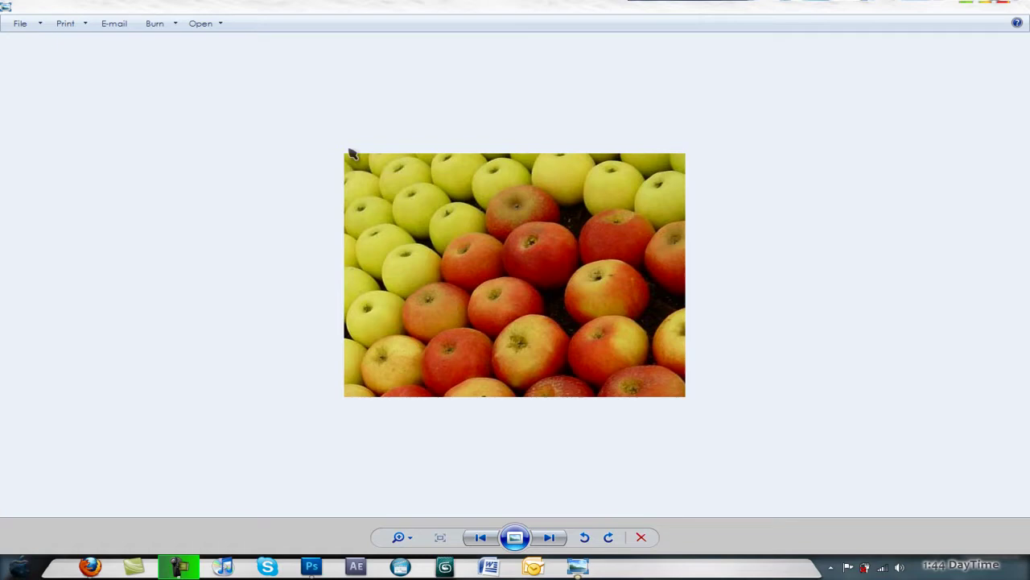
pyautogui.click(1008, 5)
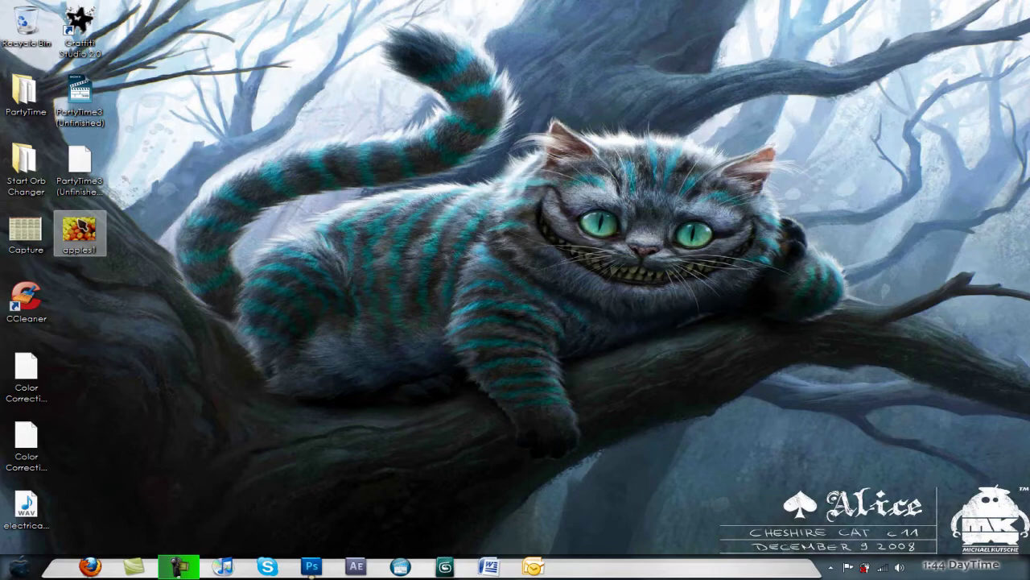
pyautogui.moveTo(81, 229)
pyautogui.mouseDown()
pyautogui.moveTo(307, 567)
pyautogui.moveTo(383, 346)
pyautogui.mouseUp()
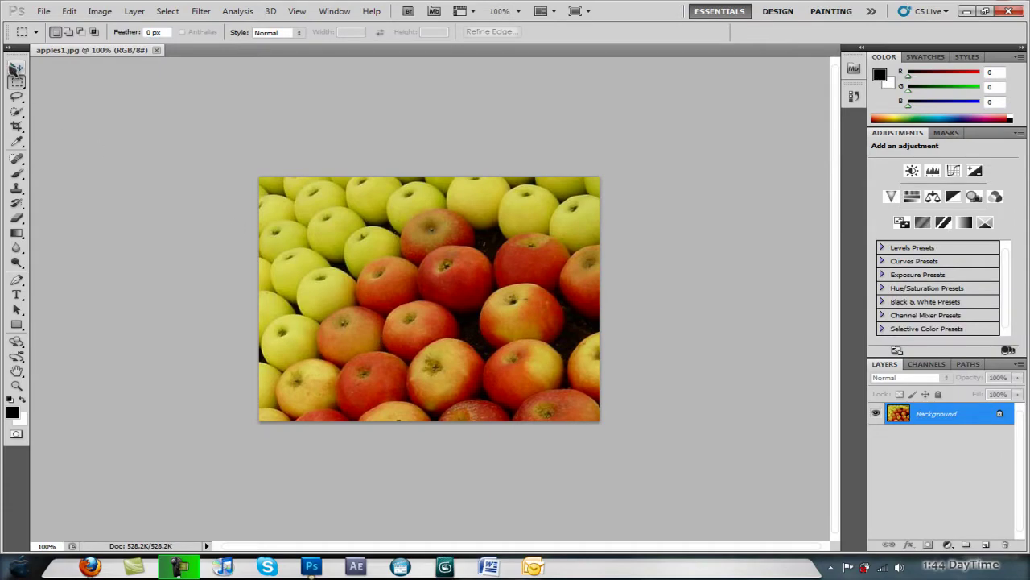
pyautogui.click(16, 69)
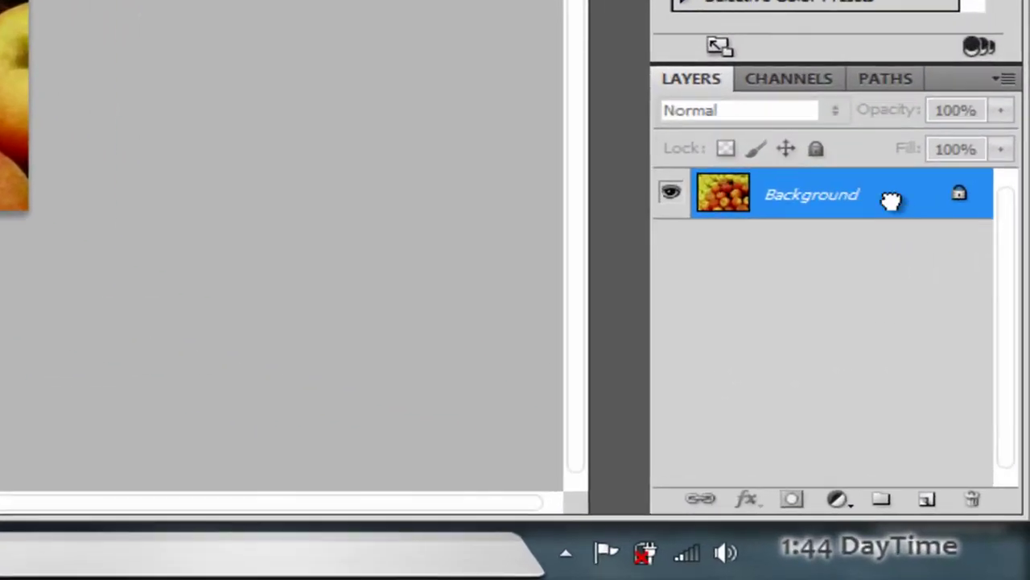
pyautogui.moveTo(891, 201); pyautogui.dragTo(927, 499)
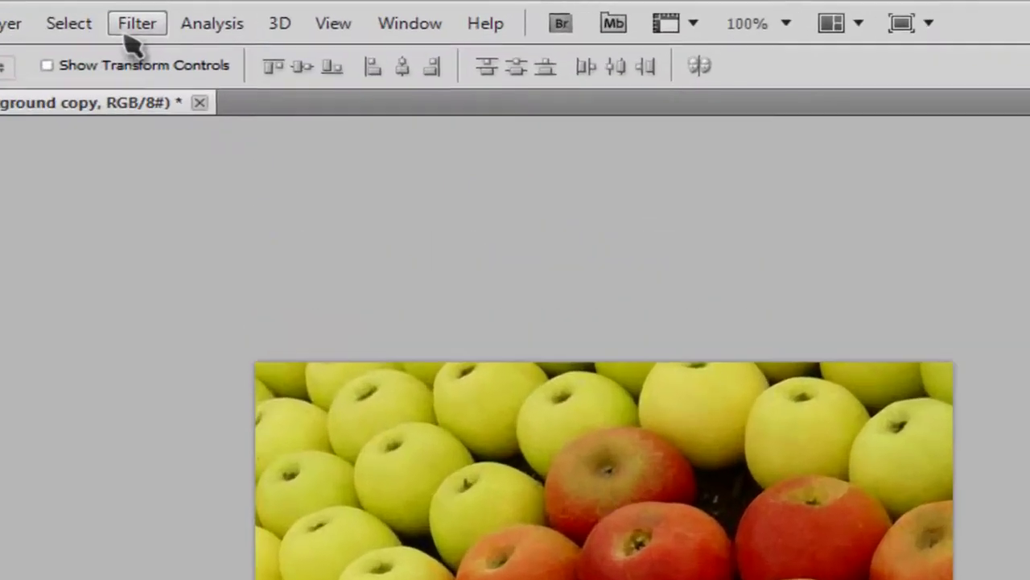
# Step: Apply a Gaussian Blur with a 4.3-pixel radius to the Background copy layer
pyautogui.click(200, 10)
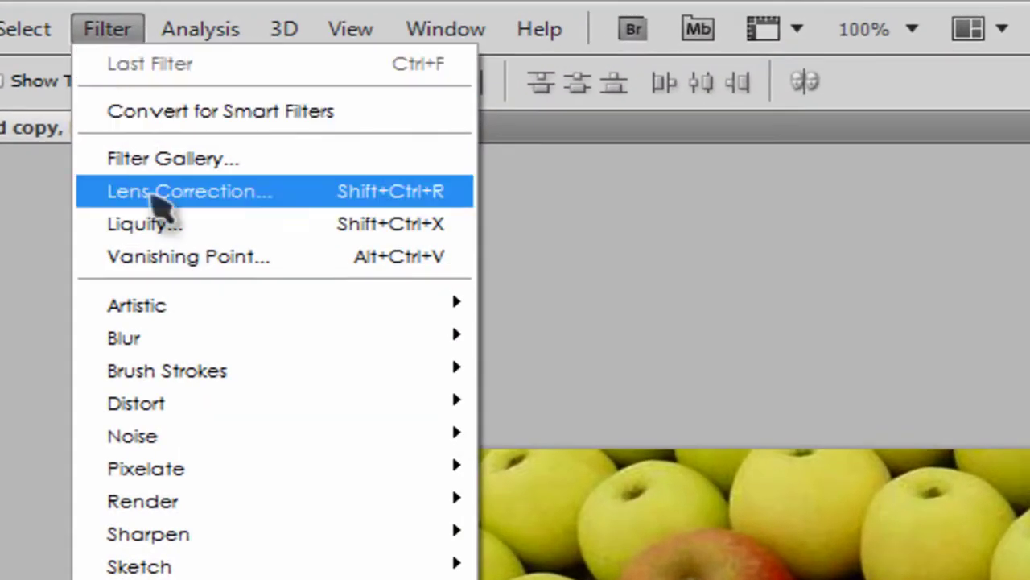
pyautogui.moveTo(77, 127)
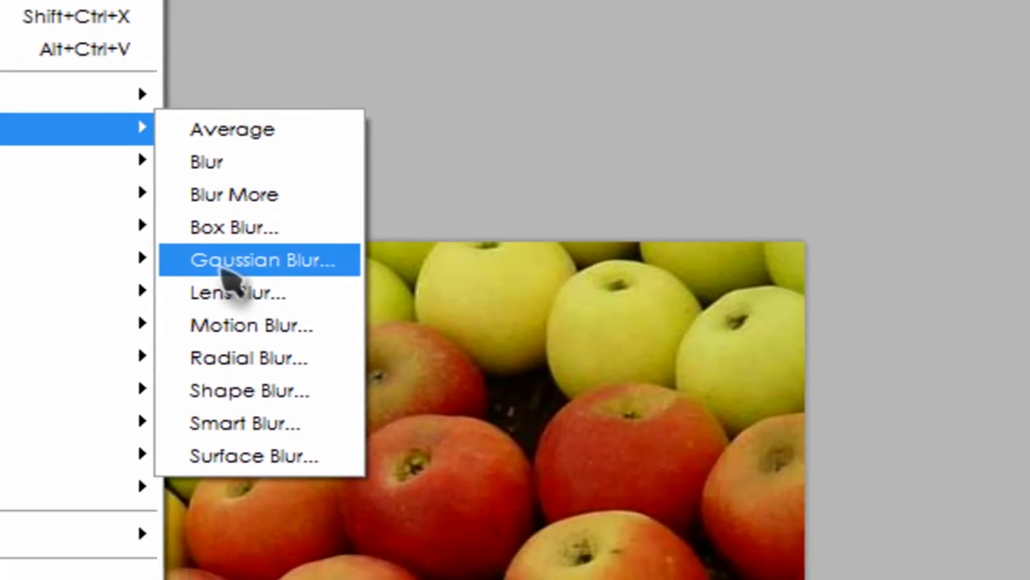
pyautogui.click(224, 269)
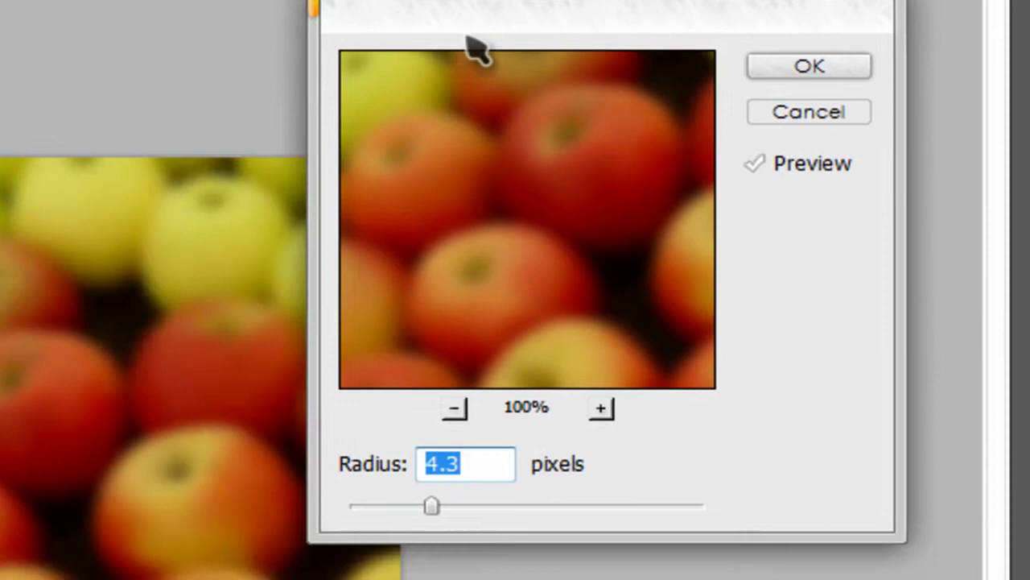
pyautogui.moveTo(379, 57); pyautogui.dragTo(366, 108)
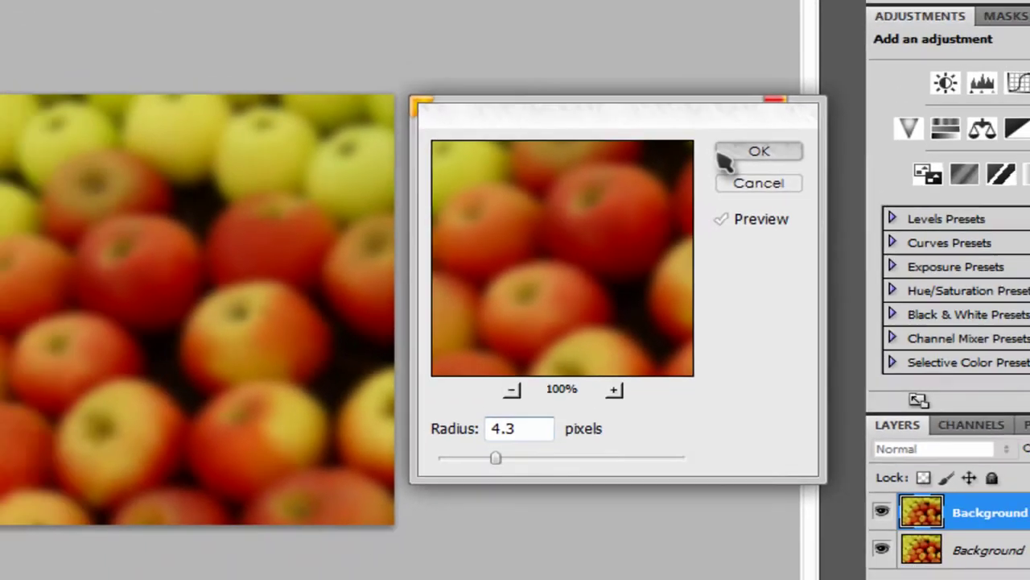
pyautogui.click(660, 95)
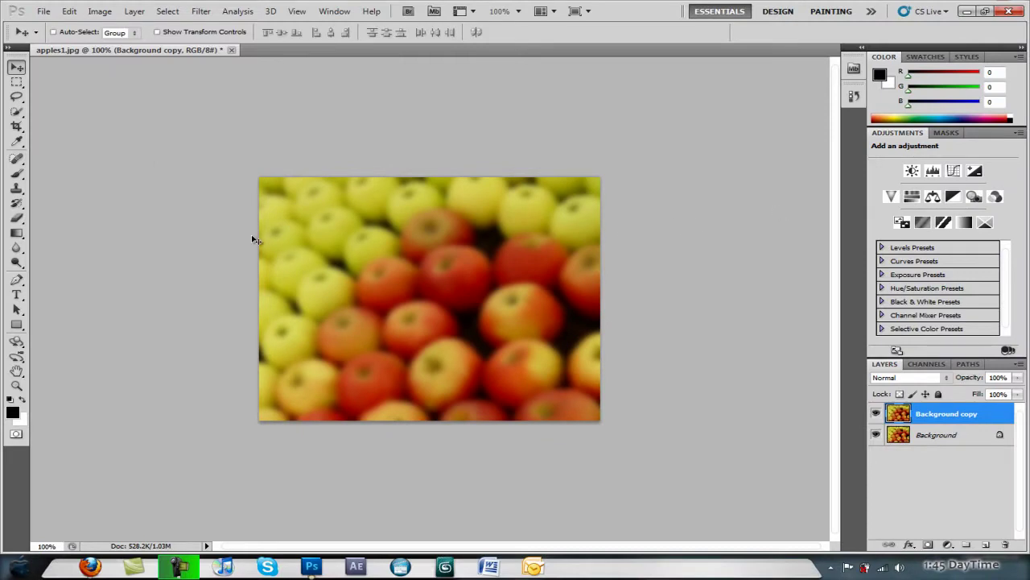
# Step: Select the Gradient Tool with the foreground-to-background preset, then draw and undo one test gradient
pyautogui.click(16, 233)
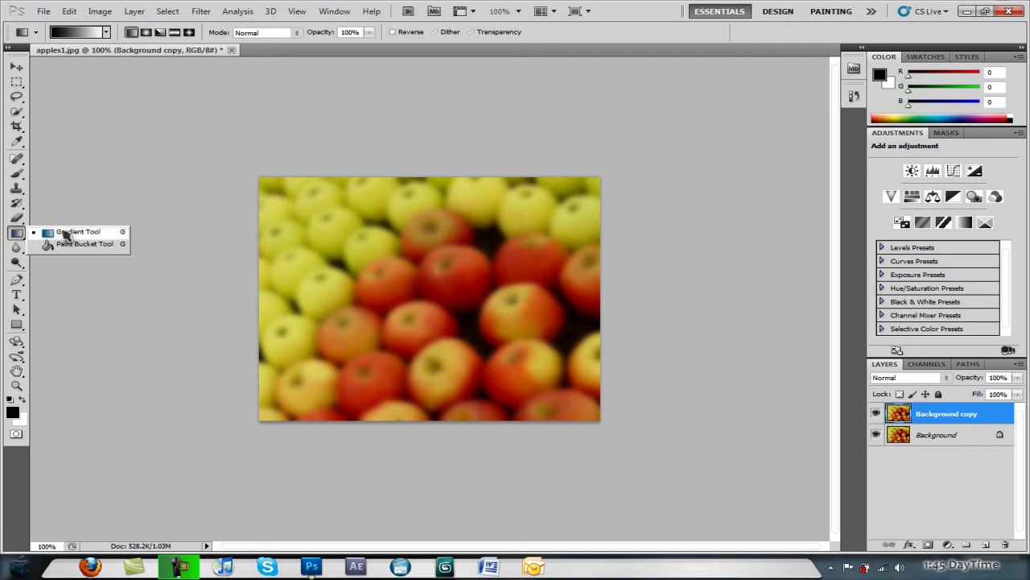
pyautogui.click(66, 232)
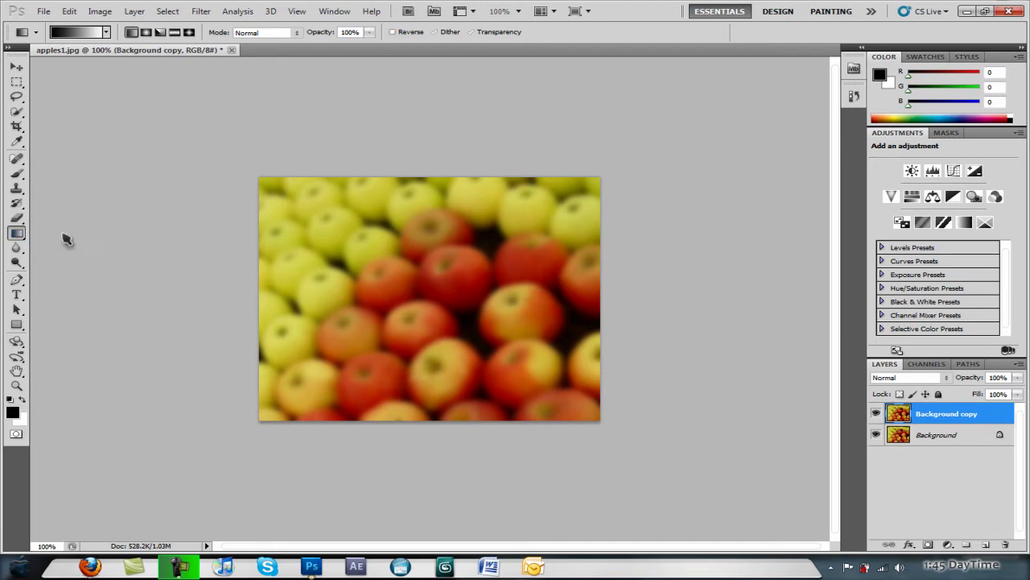
pyautogui.click(105, 33)
pyautogui.click(32, 58)
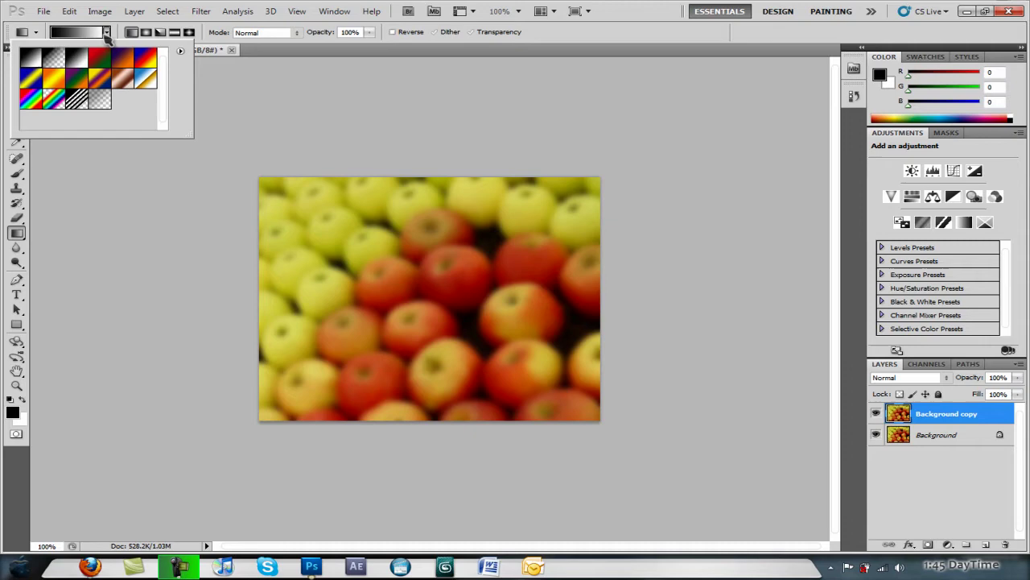
pyautogui.click(105, 32)
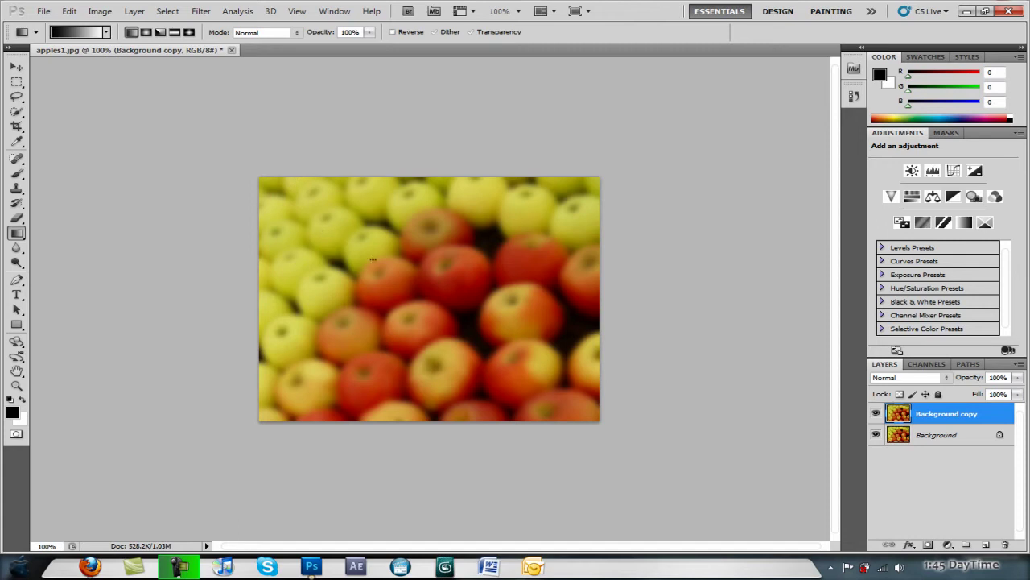
pyautogui.moveTo(395, 290); pyautogui.dragTo(470, 335)
pyautogui.hotkey('ctrl', 'z')
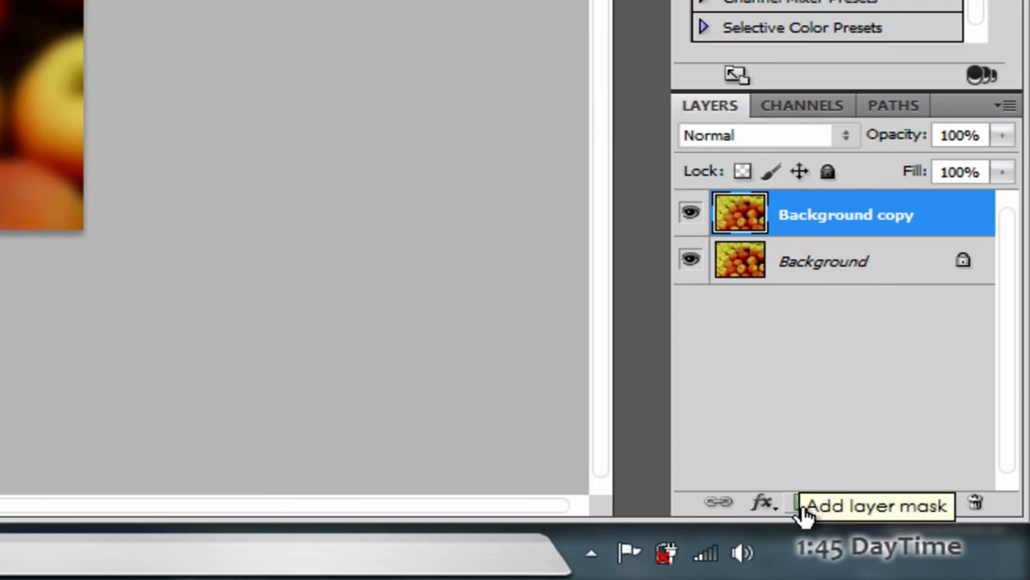
# Step: Mask Background copy with a diagonal gradient toward the lower-right apples, redrawing until satisfied
pyautogui.click(806, 506)
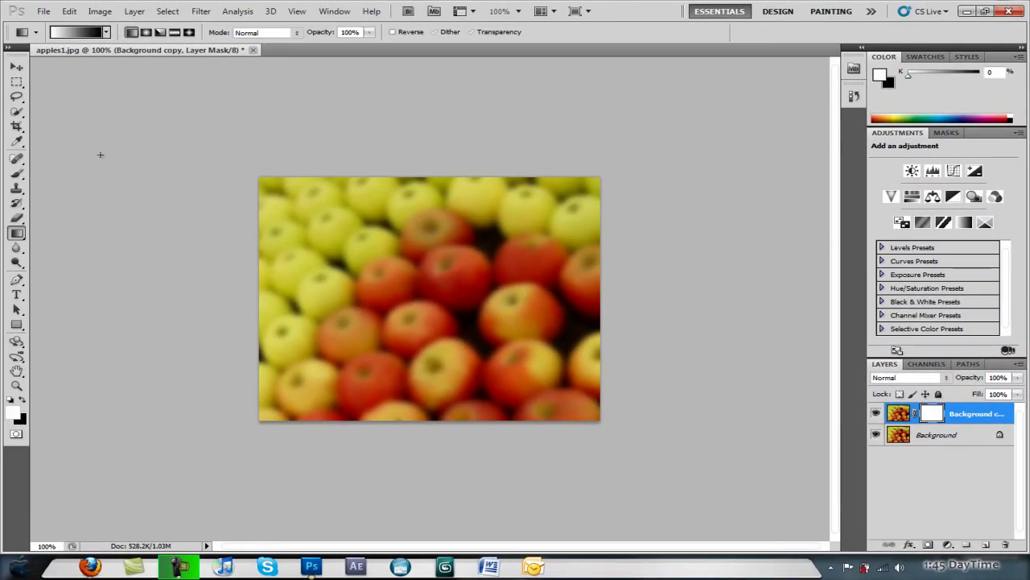
pyautogui.moveTo(423, 290); pyautogui.dragTo(480, 330)
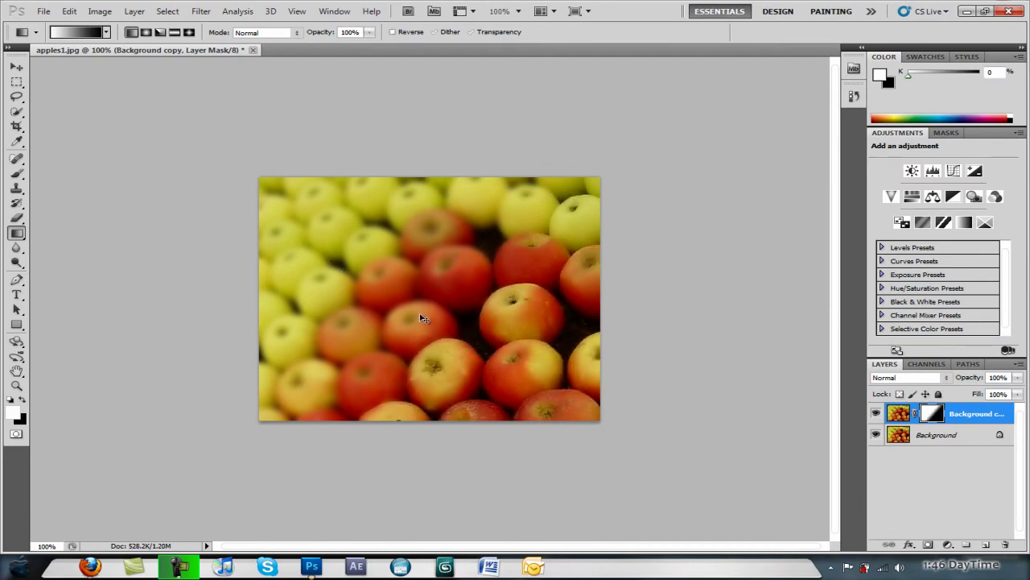
pyautogui.hotkey('ctrl', 'z')
pyautogui.moveTo(407, 289); pyautogui.dragTo(468, 335)
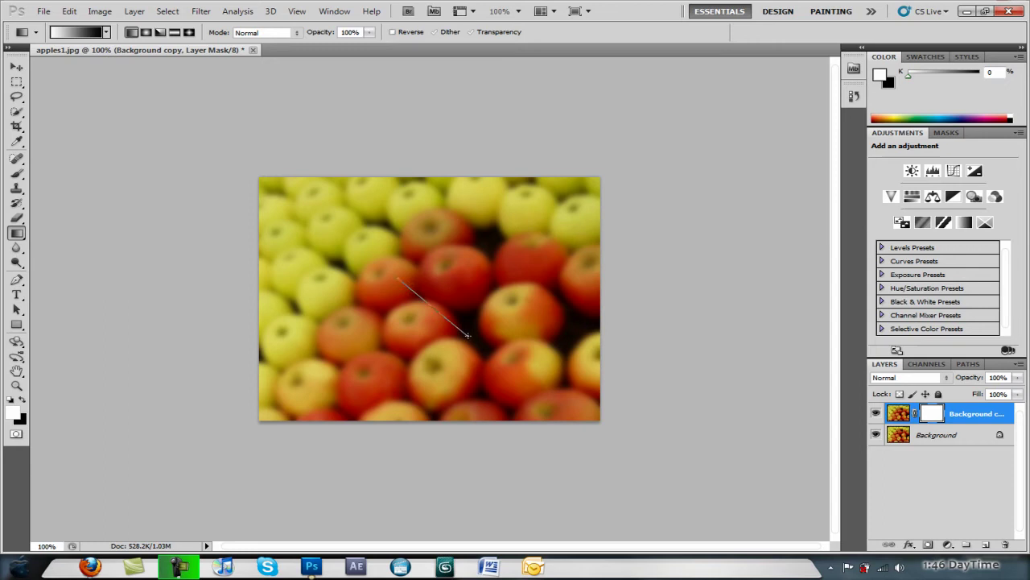
pyautogui.hotkey('ctrl', 'z')
pyautogui.moveTo(407, 277); pyautogui.dragTo(473, 334)
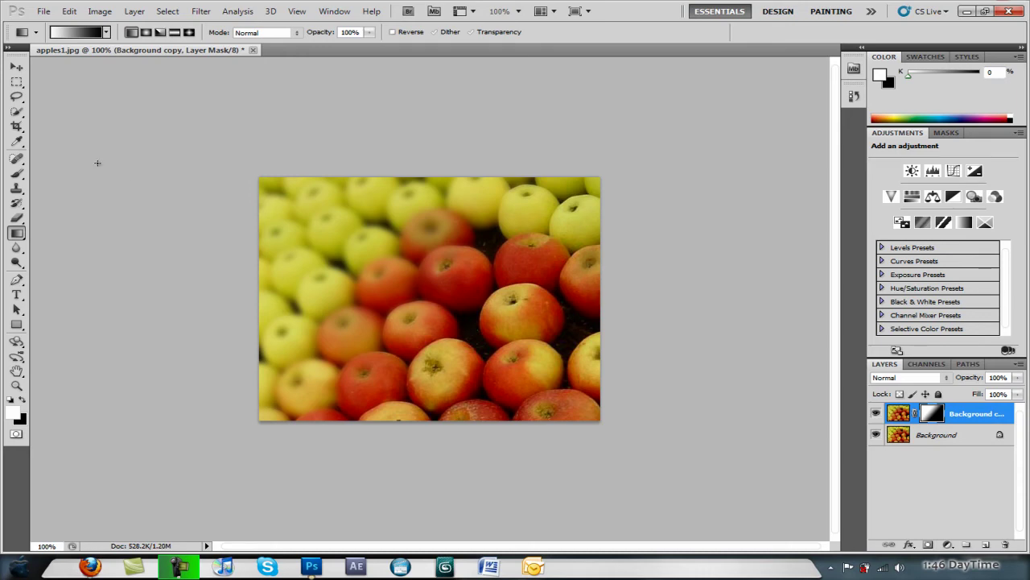
pyautogui.hotkey('ctrl', 'z')
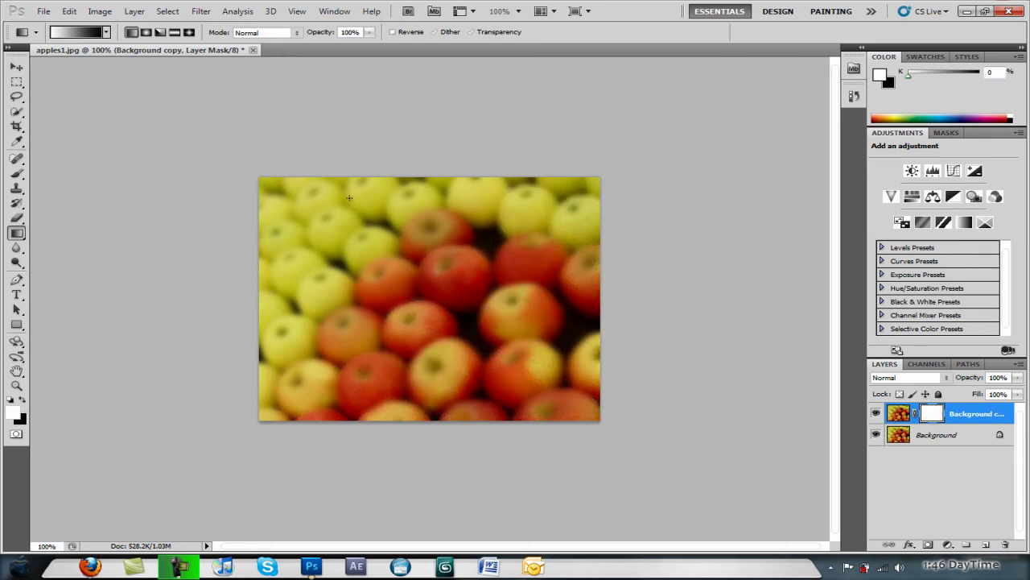
pyautogui.moveTo(402, 280)
pyautogui.mouseDown()
pyautogui.moveTo(441, 338)
pyautogui.moveTo(461, 341)
pyautogui.mouseUp()
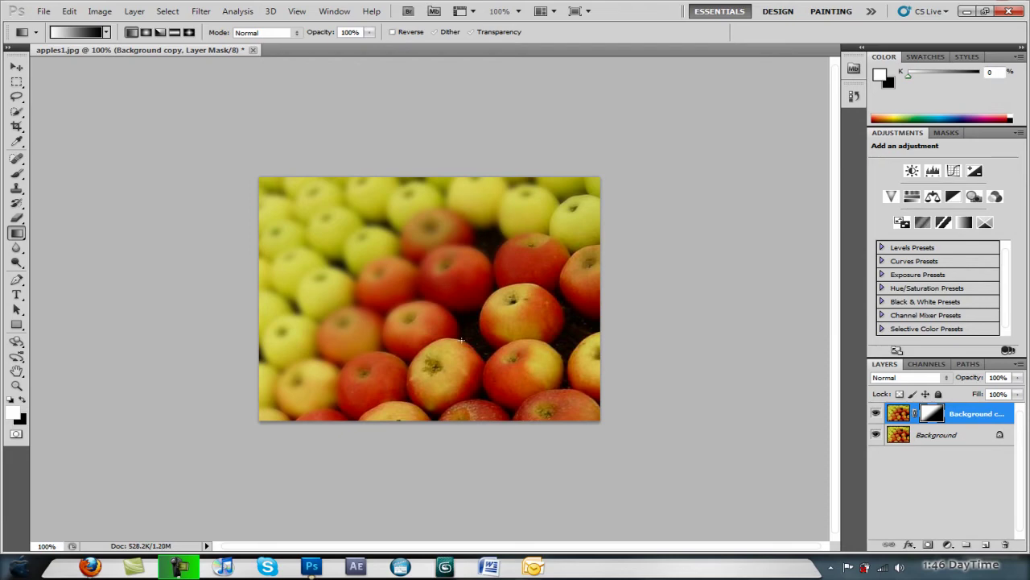
pyautogui.click(16, 66)
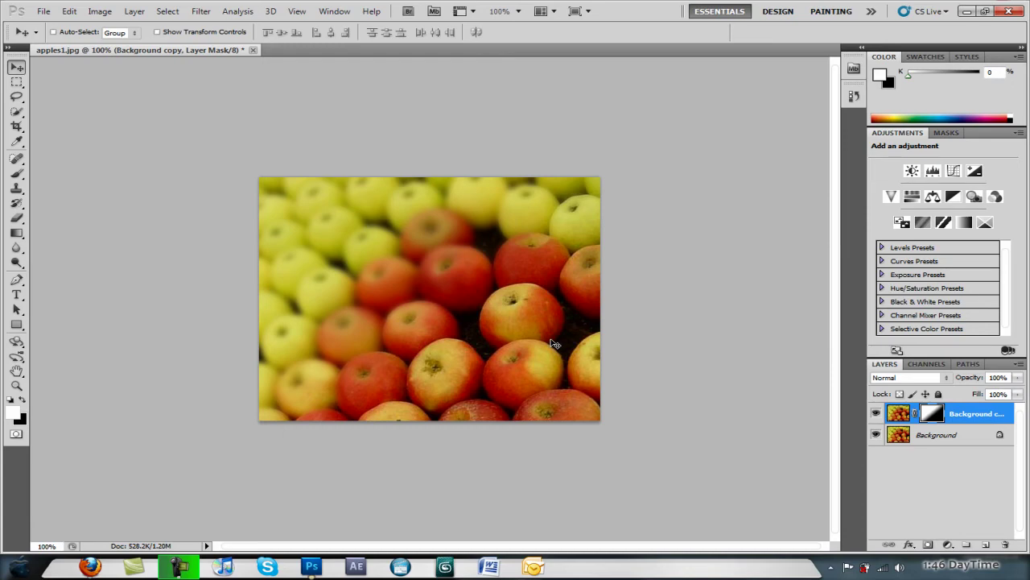
# Step: Toggle Background copy visibility to compare before and after, then minimize Photoshop
pyautogui.click(876, 414)
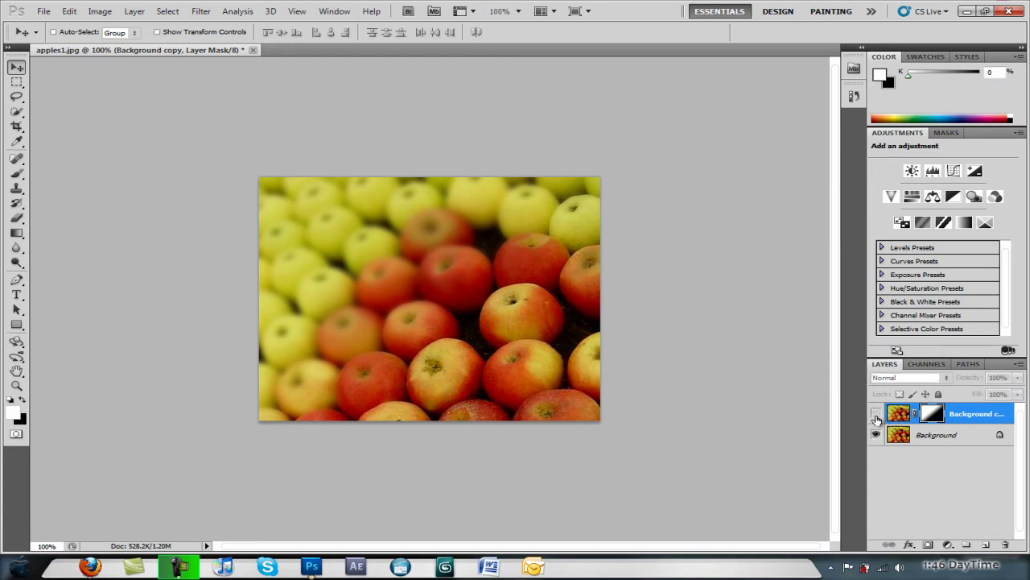
pyautogui.click(876, 414)
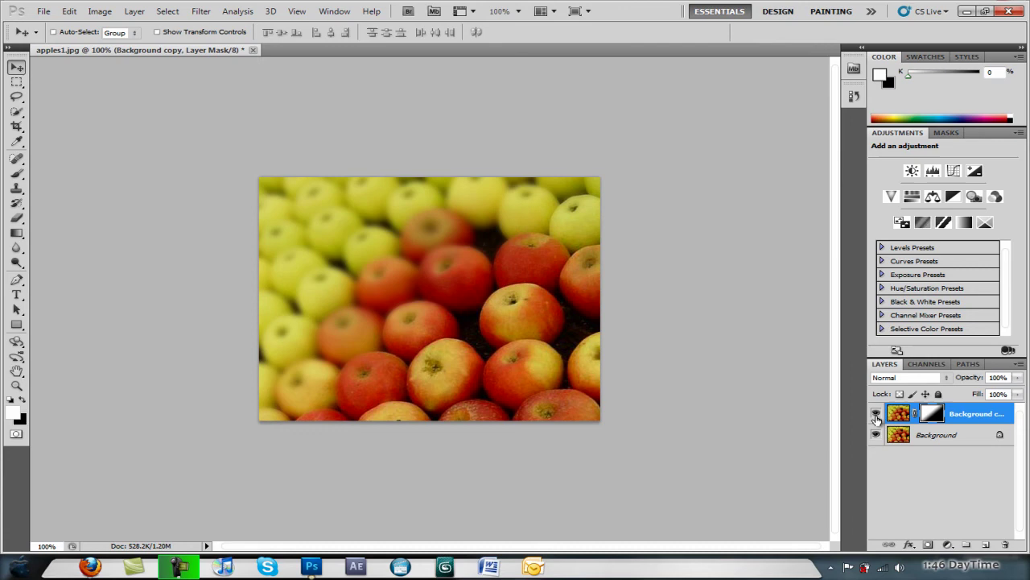
pyautogui.click(875, 414)
pyautogui.click(875, 414)
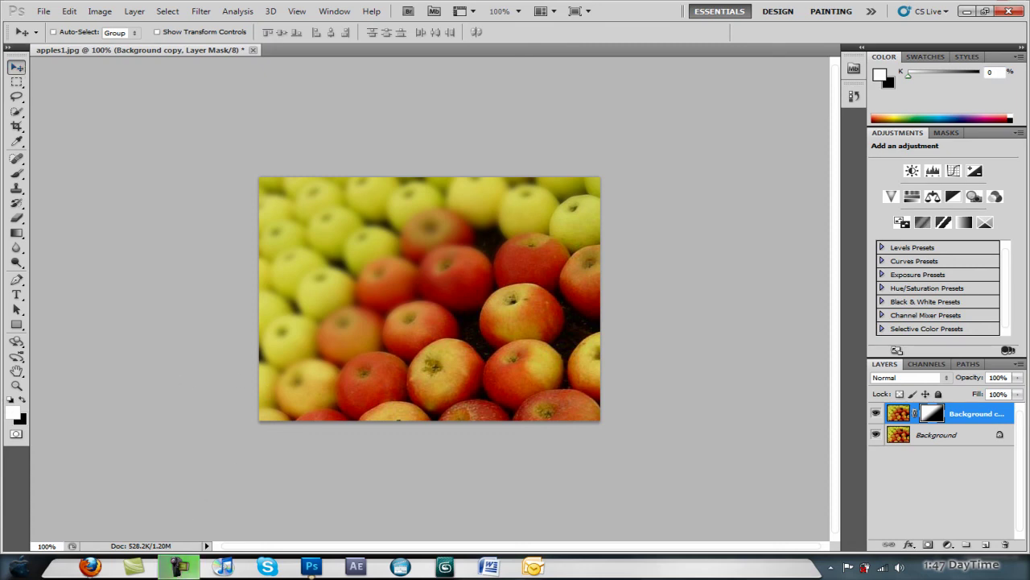
pyautogui.click(179, 567)
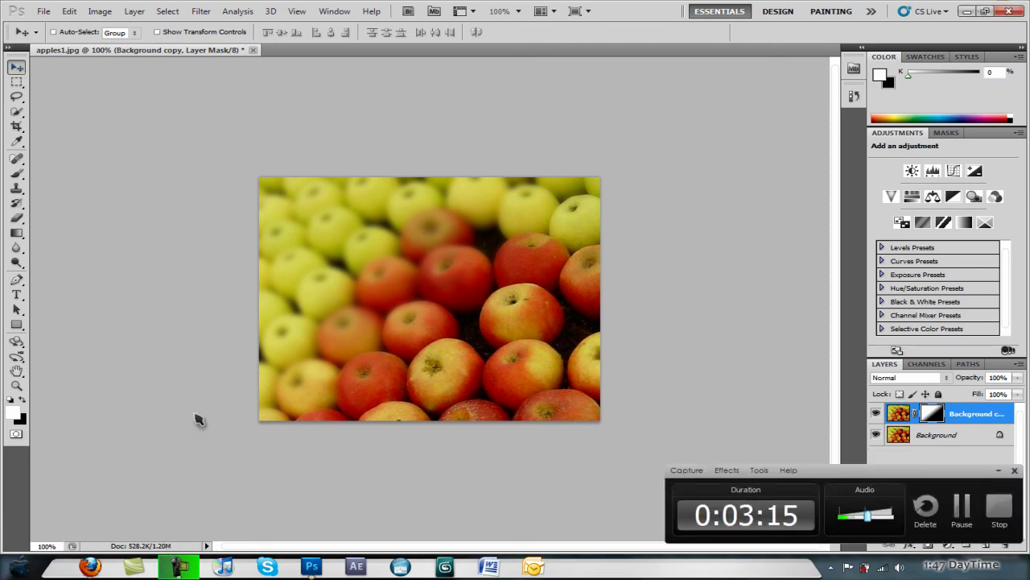
pyautogui.click(967, 11)
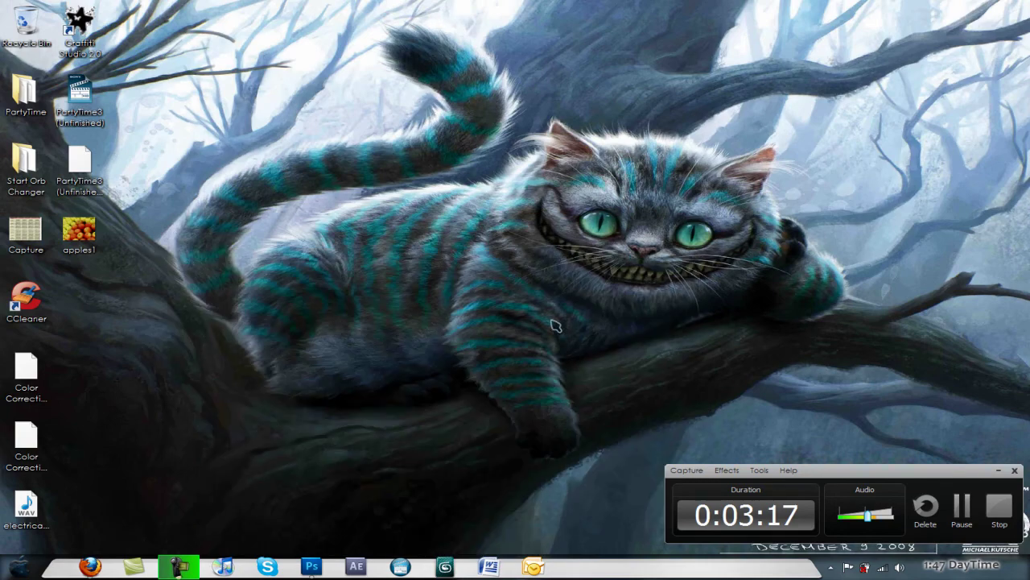